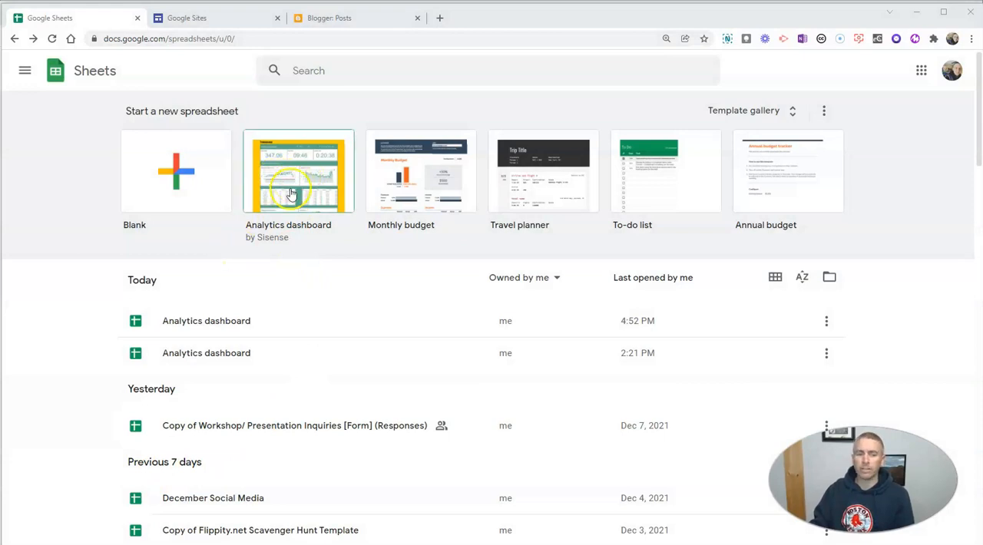
- Create a spreadsheet from the Analytics dashboard template and publish the entire document to the web as a web page
click(291, 194)
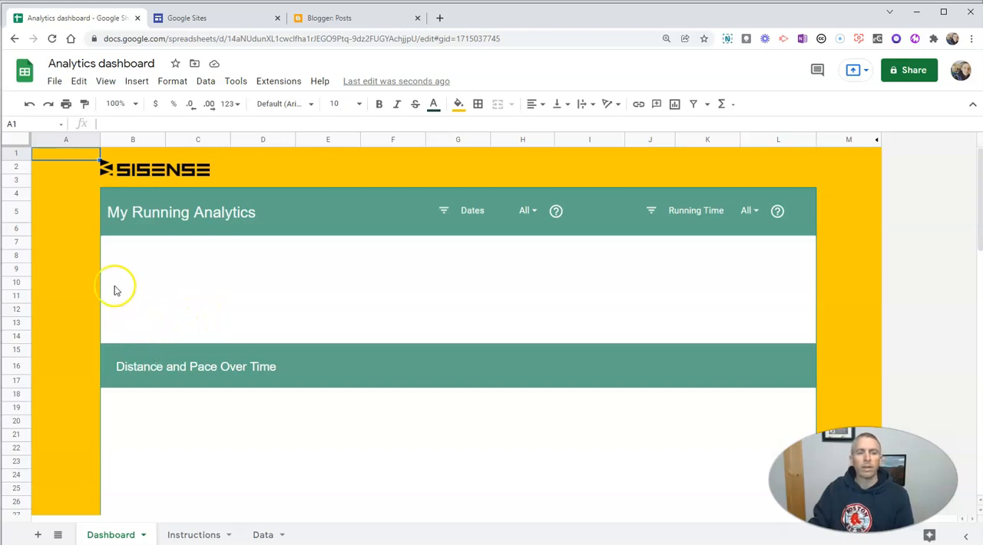
click(54, 83)
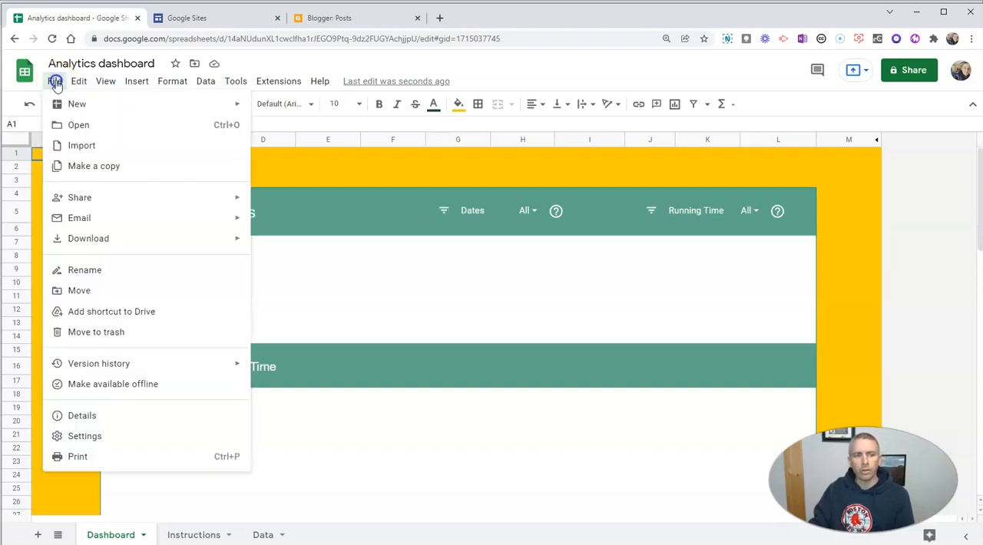
click(91, 197)
click(306, 224)
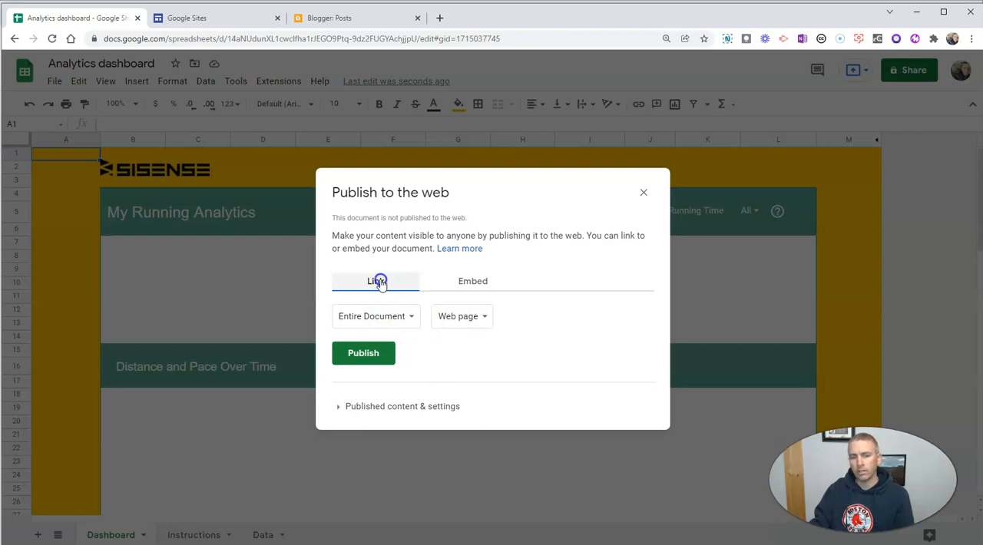
click(375, 354)
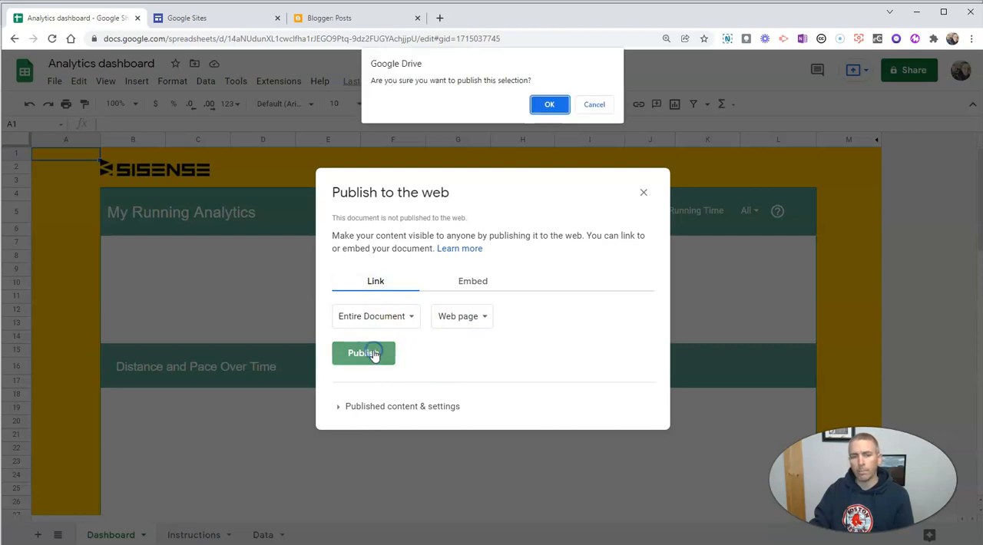
click(550, 104)
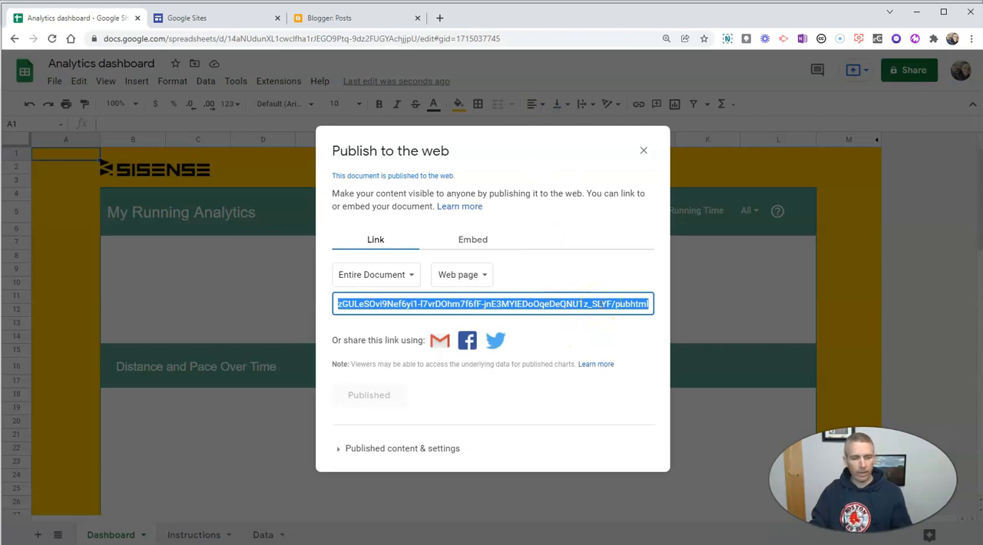
- Open Copy of Sample Site in Google Sites, and copy the published web link from the Analytics dashboard spreadsheet
click(223, 23)
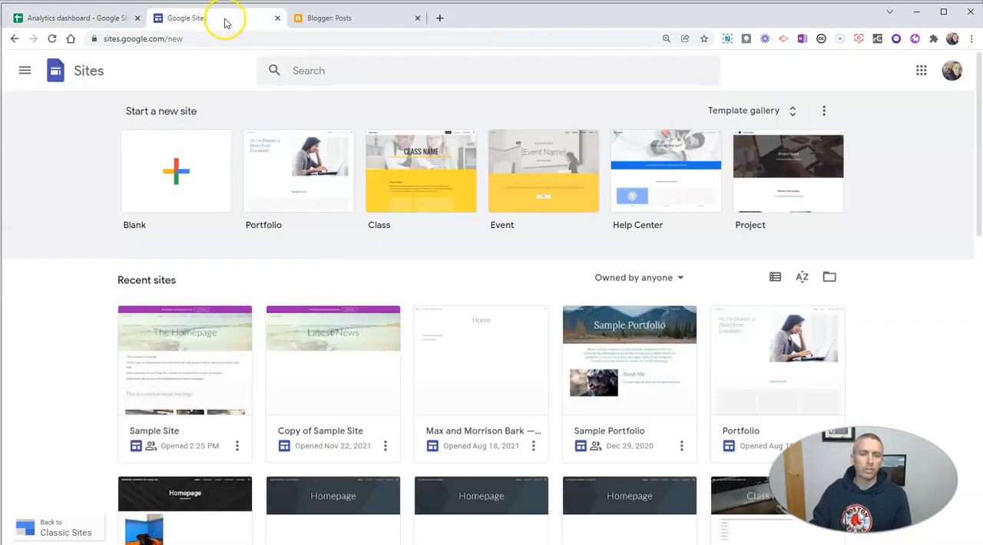
click(348, 359)
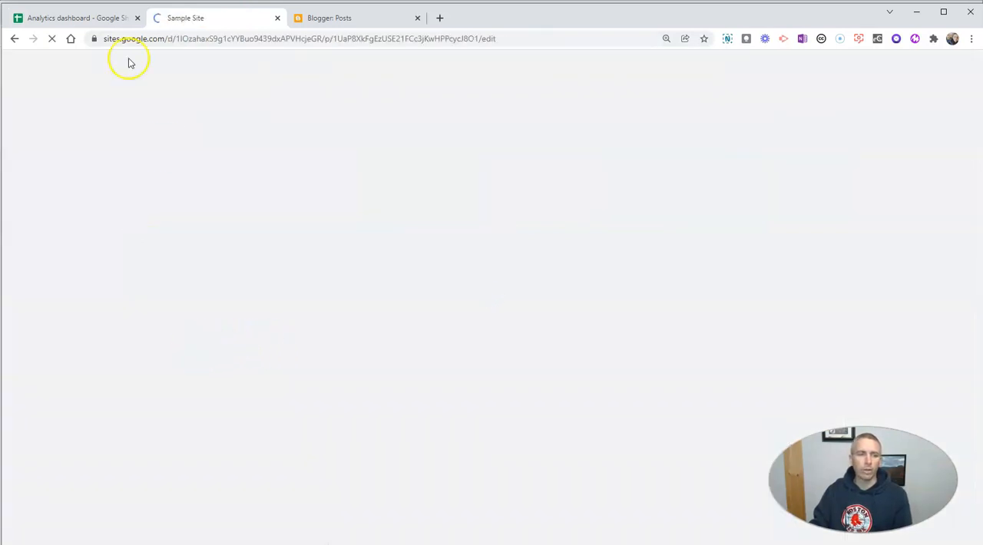
click(77, 18)
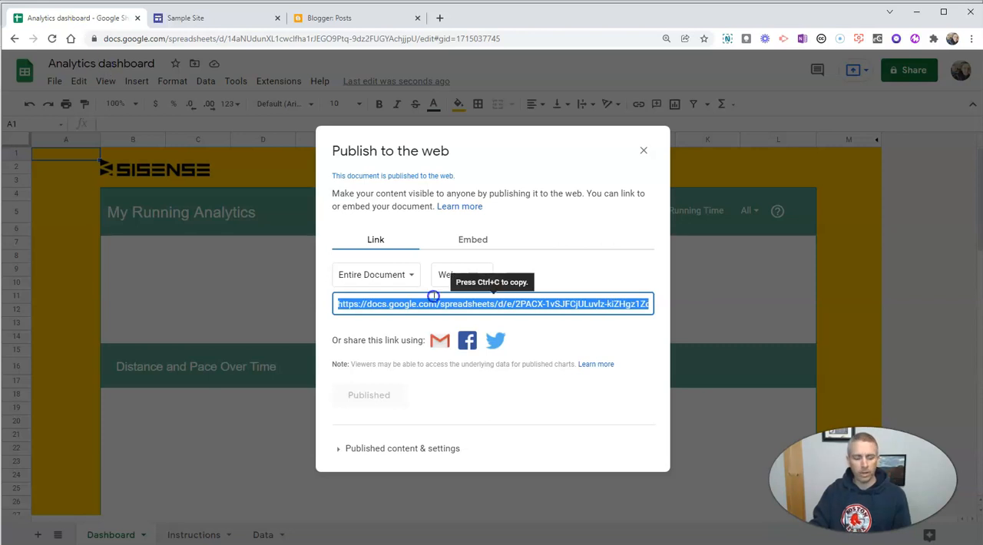
- Switch to Google Sites and embed the published spreadsheet by its URL below the Latest News header
click(217, 19)
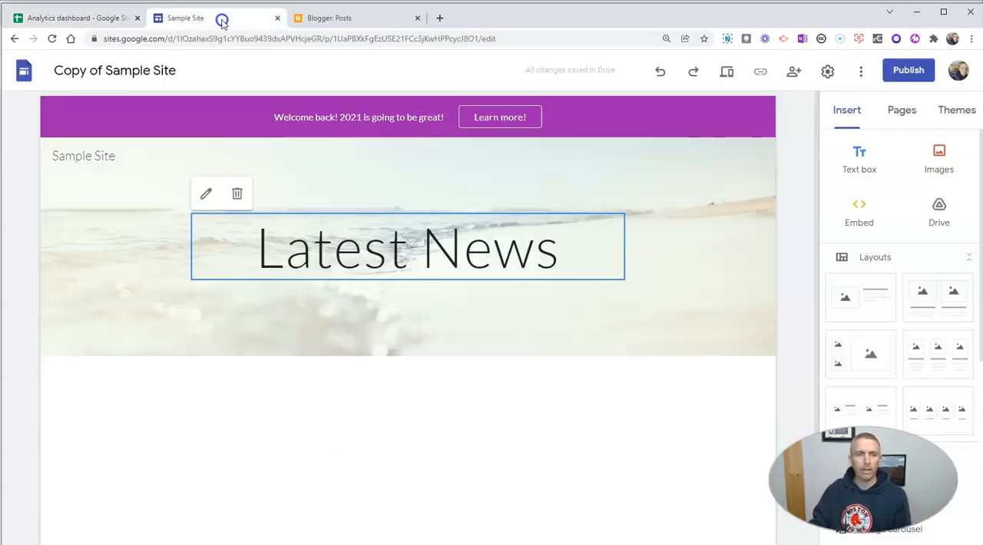
scroll(601, 340, down, 1)
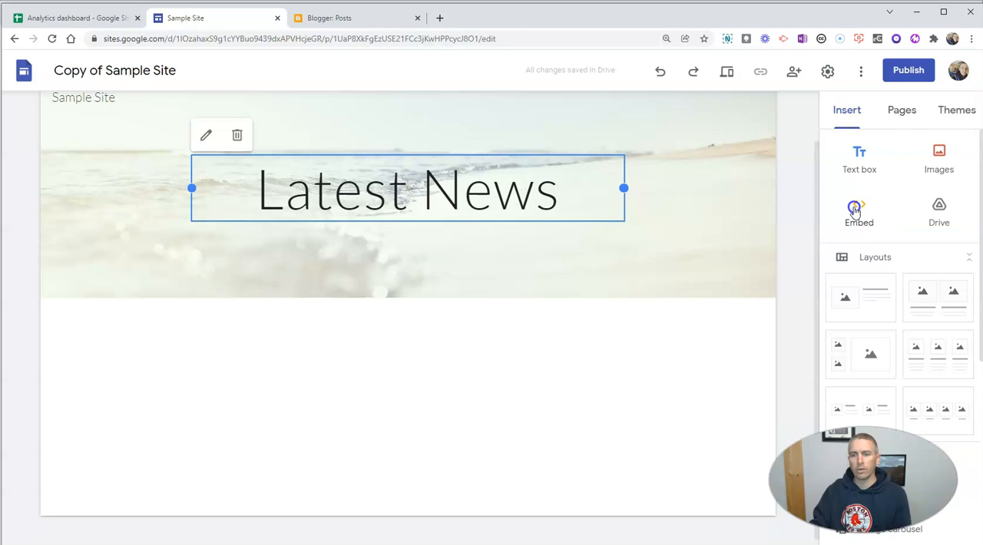
click(856, 208)
click(426, 293)
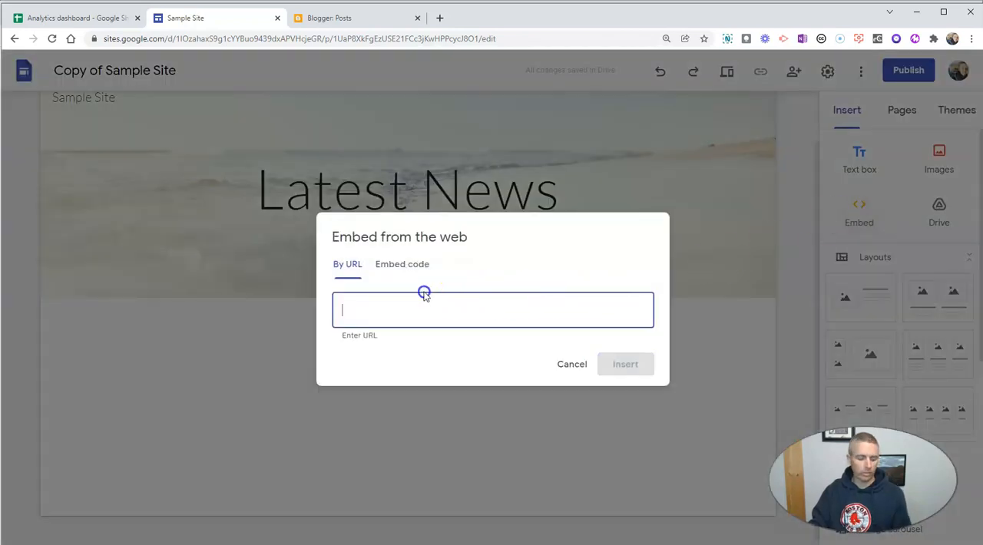
key(ctrl+v)
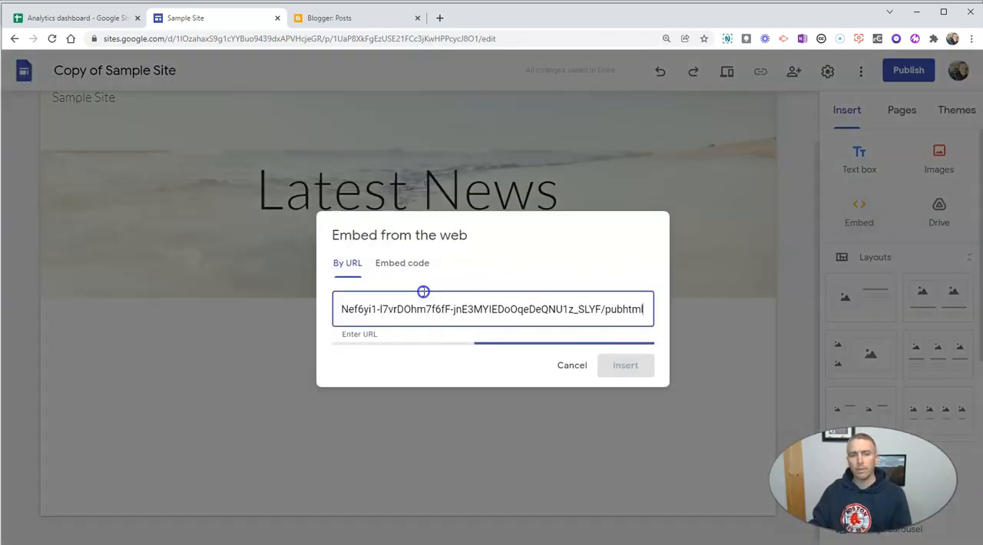
click(634, 461)
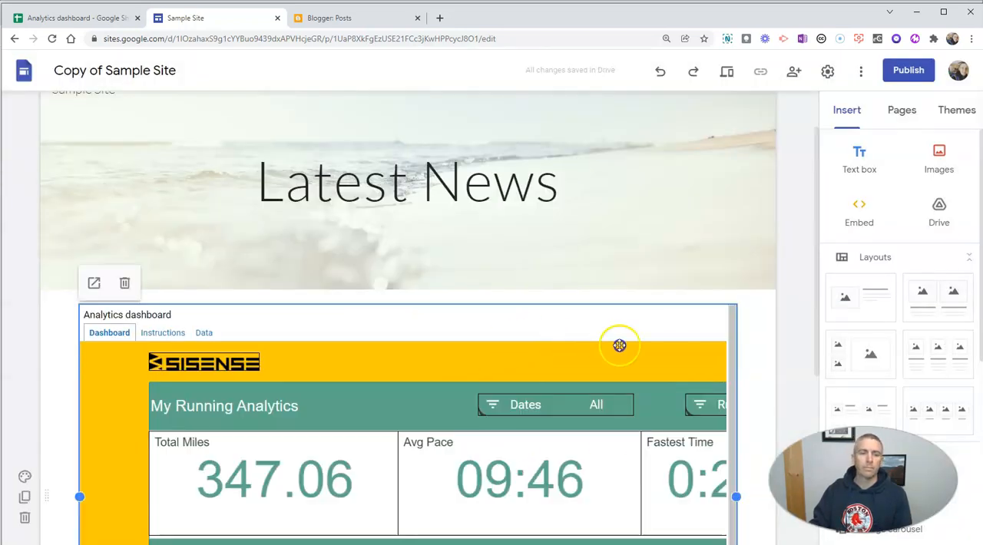
- Make the embedded dashboard slightly narrower by moving its right edge inward on the site page
scroll(749, 361, down, 3)
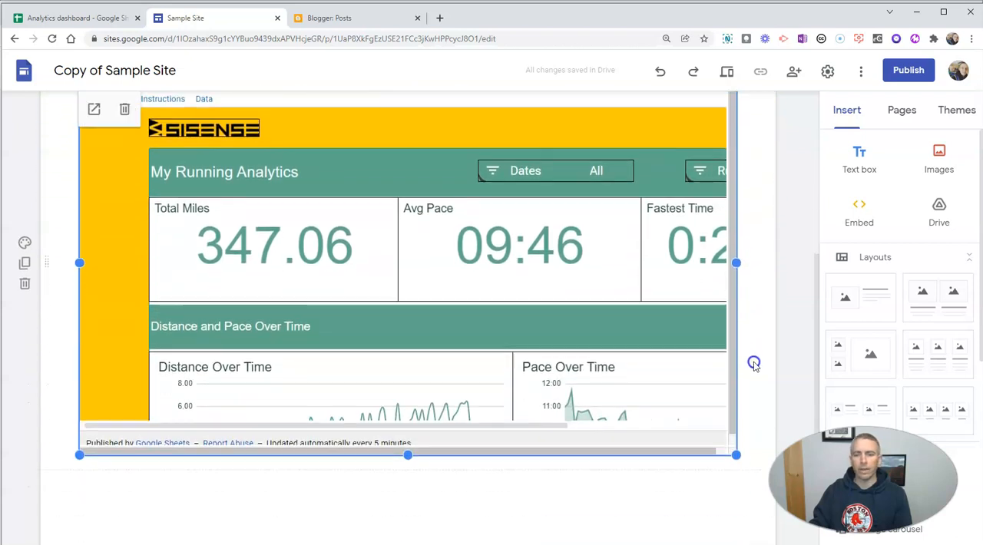
drag(740, 454, 681, 456)
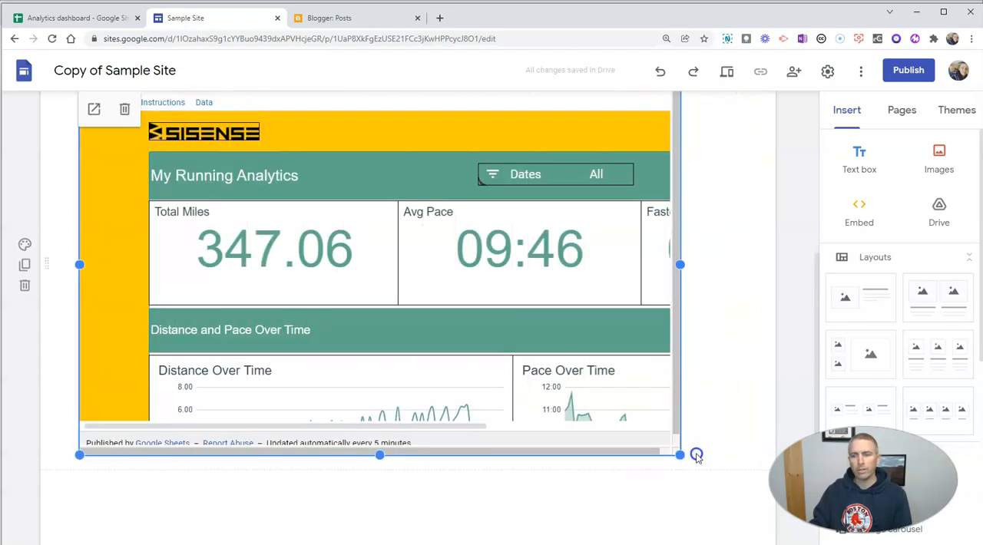
scroll(670, 460, up, 1)
click(592, 408)
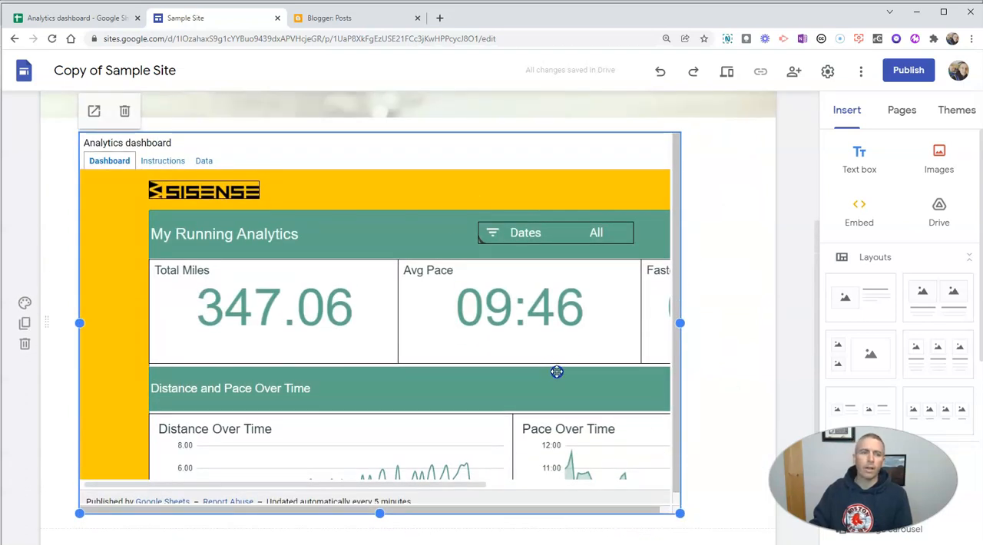
- Return to the Analytics dashboard spreadsheet and copy its iframe embed code for the entire document
click(96, 18)
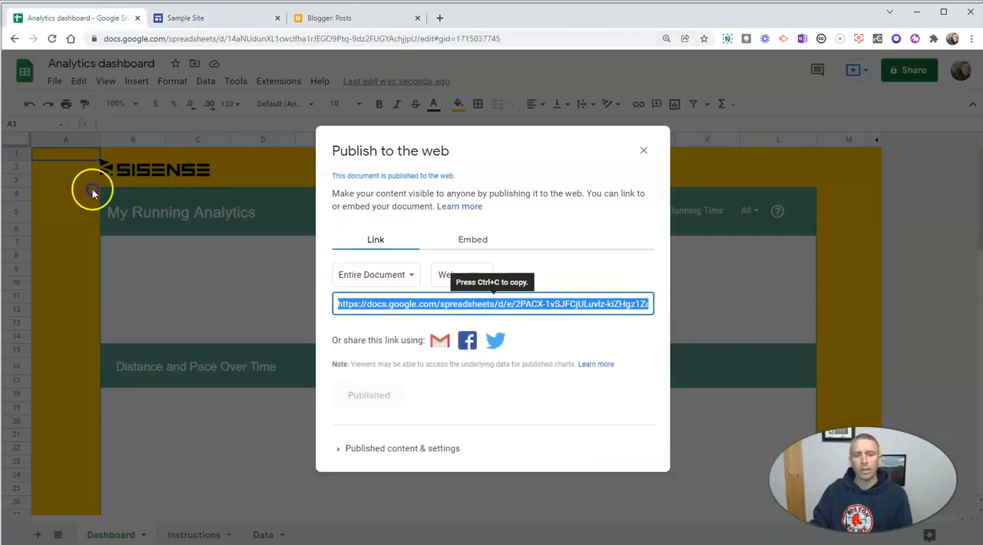
click(451, 243)
click(477, 244)
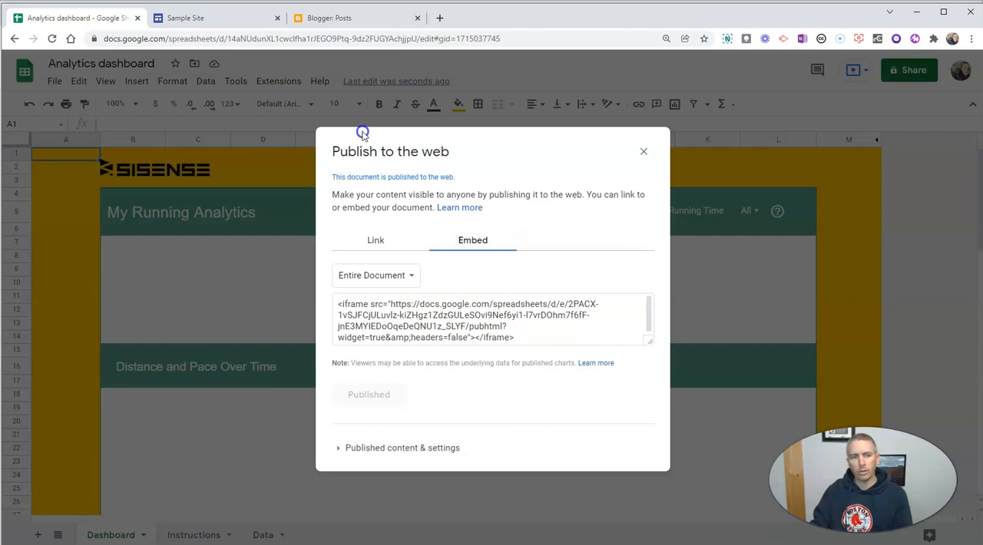
click(421, 314)
key(ctrl+c)
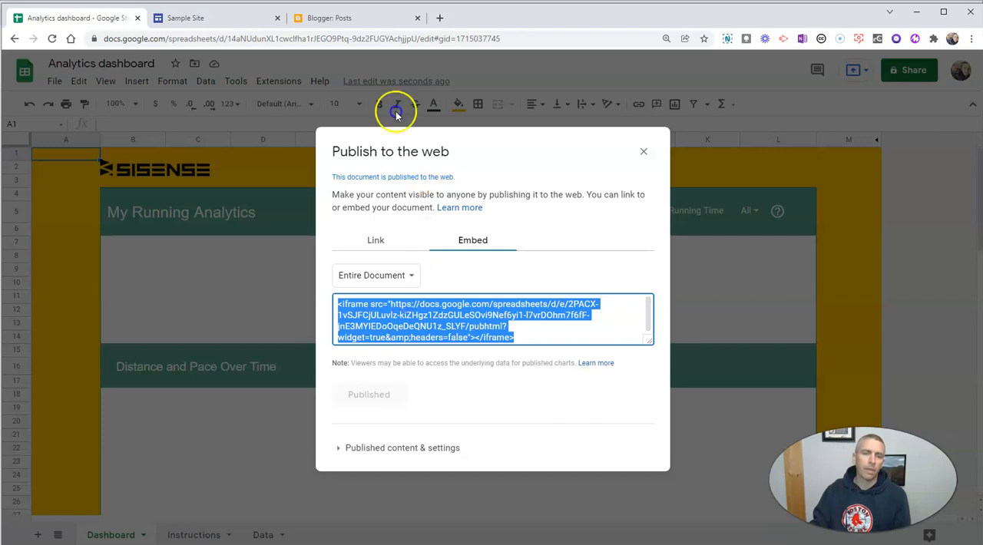
- Switch to Blogger and start a new post titled "Sample Spreadsheet"
click(348, 20)
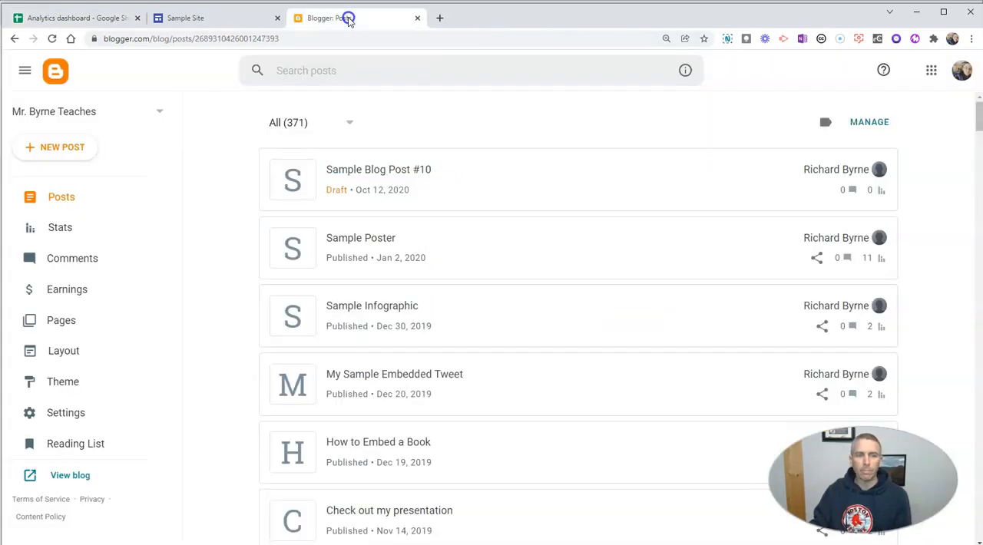
click(43, 148)
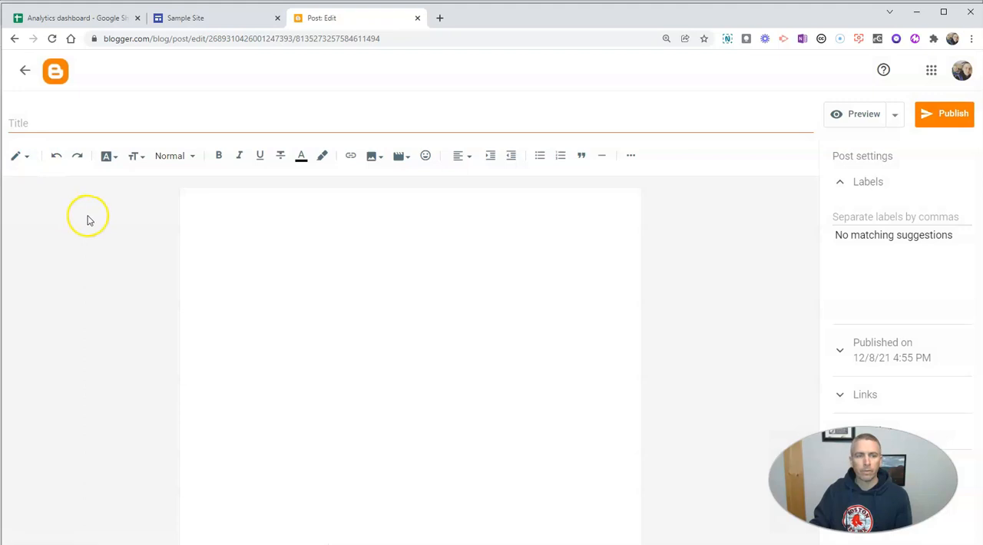
click(48, 120)
text(Sample Spreads)
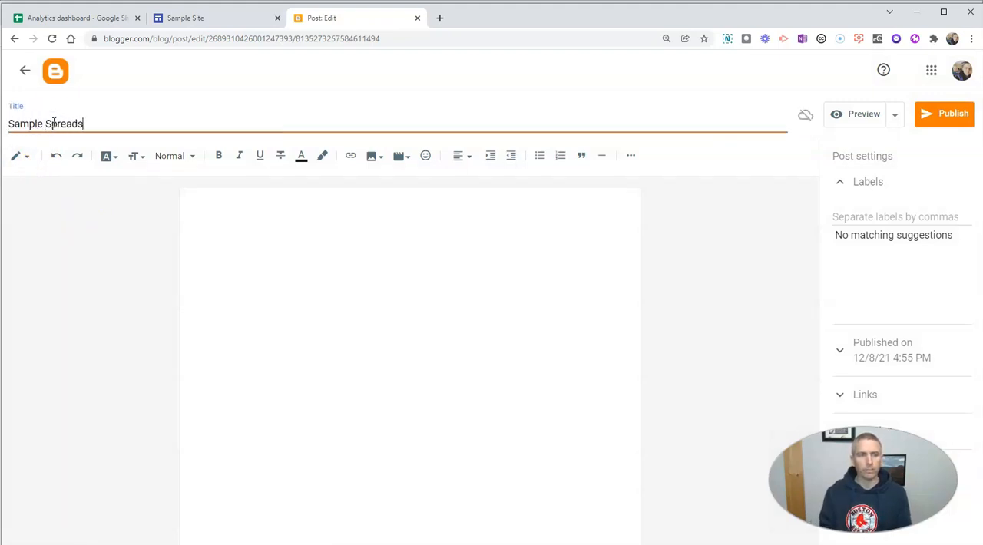
text(heet)
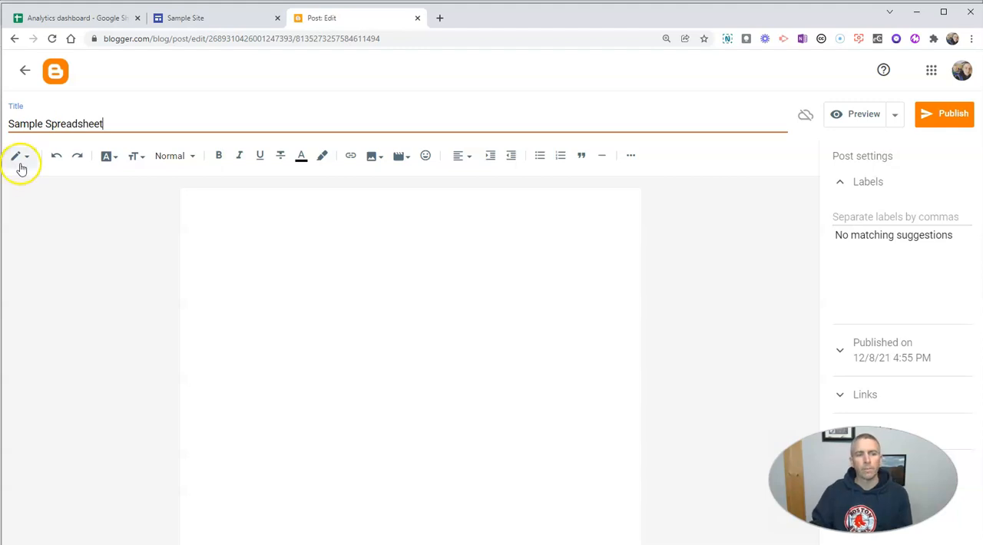
- In HTML view, replace the post's code with "This is a sample spreadsheet.", two <br /> lines and the copied iframe embed code
click(19, 159)
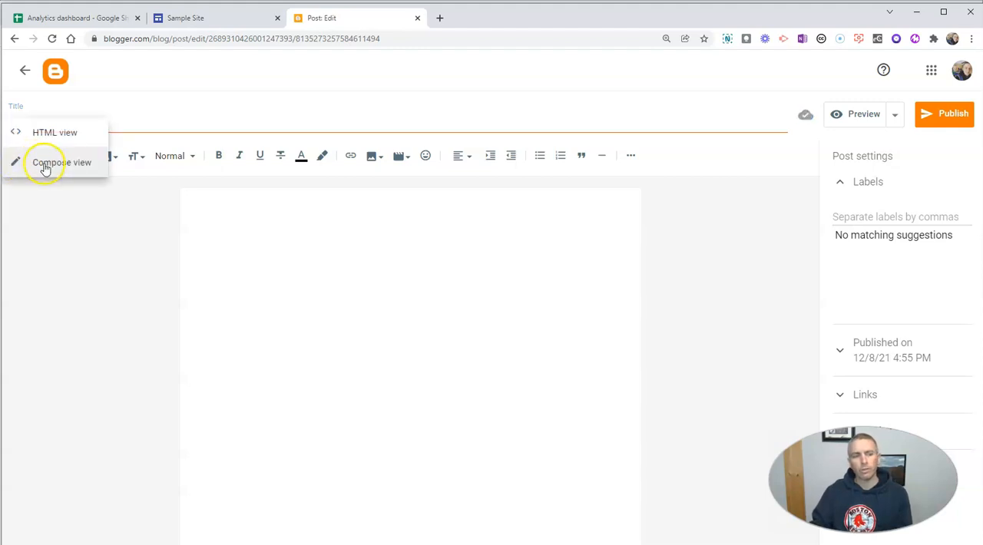
click(56, 136)
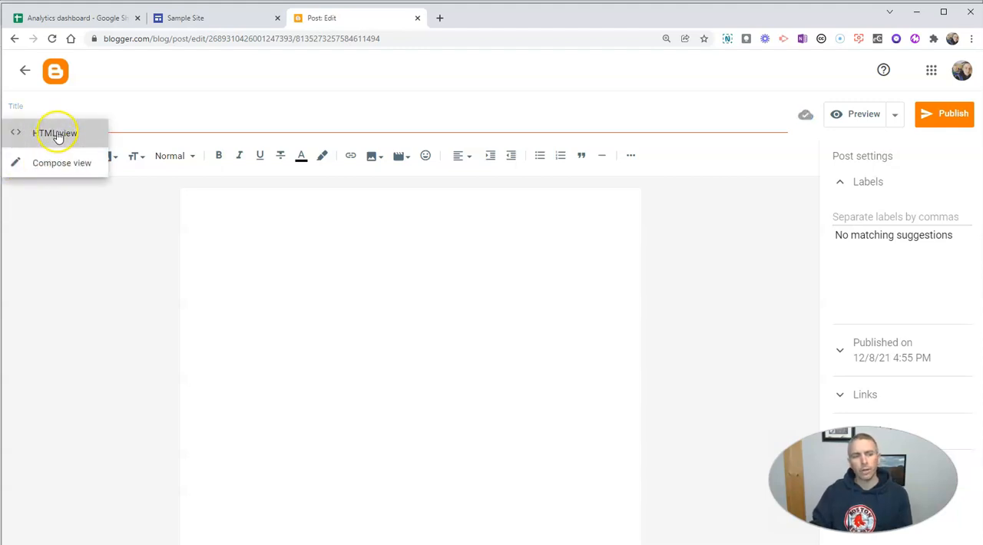
click(113, 181)
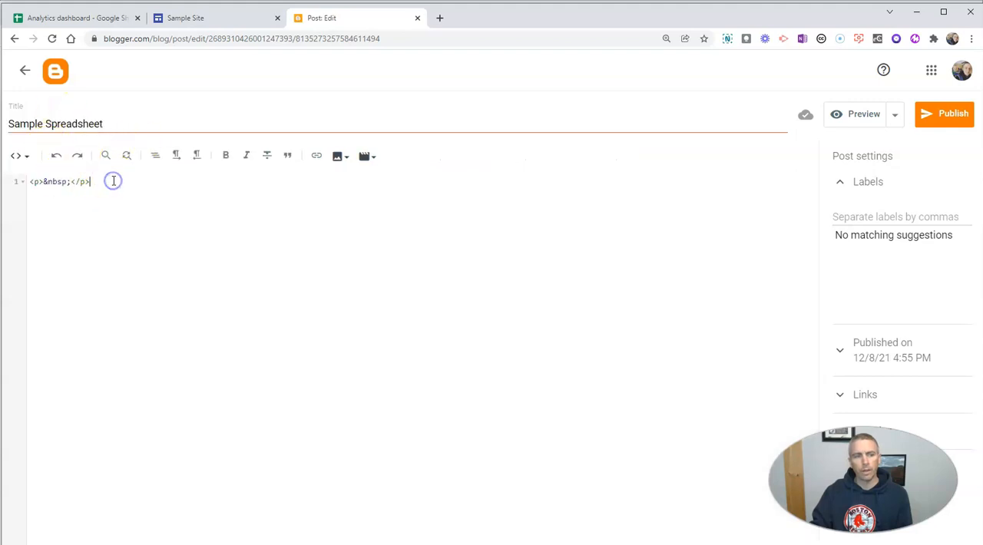
drag(114, 181, 17, 181)
text(This is a sample spreadsheet.)
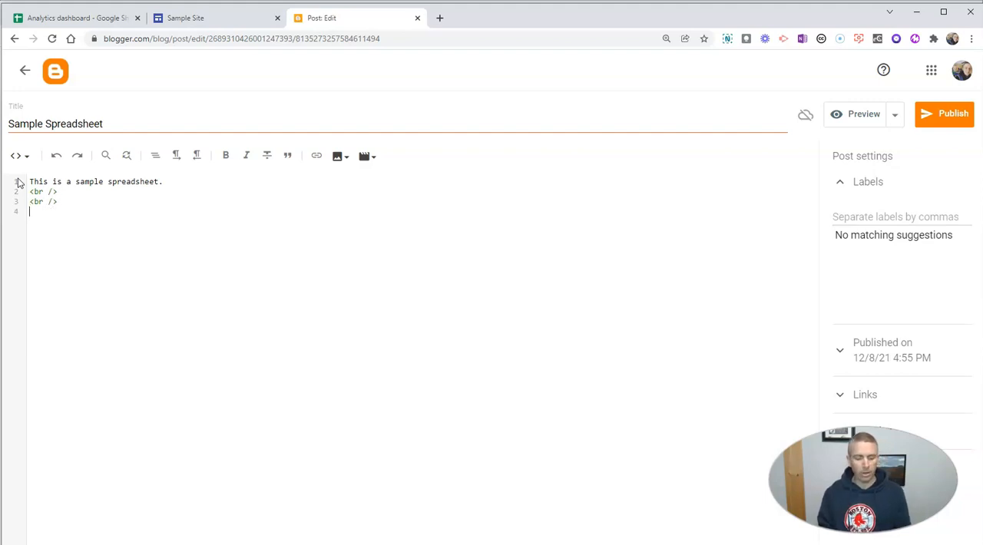
key(ctrl+v)
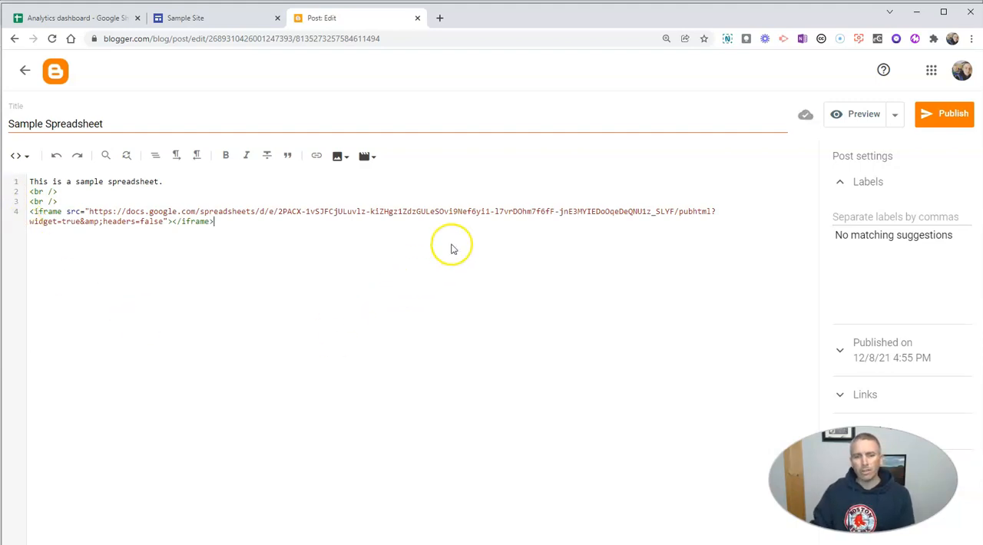
- Publish the Sample Spreadsheet post and check the embedded spreadsheet on the live blog page
click(948, 115)
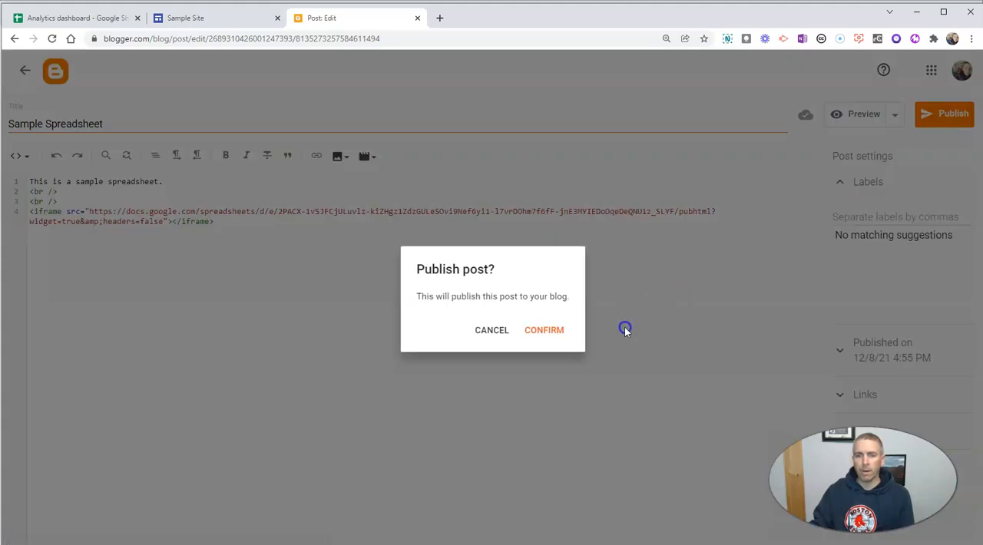
click(562, 330)
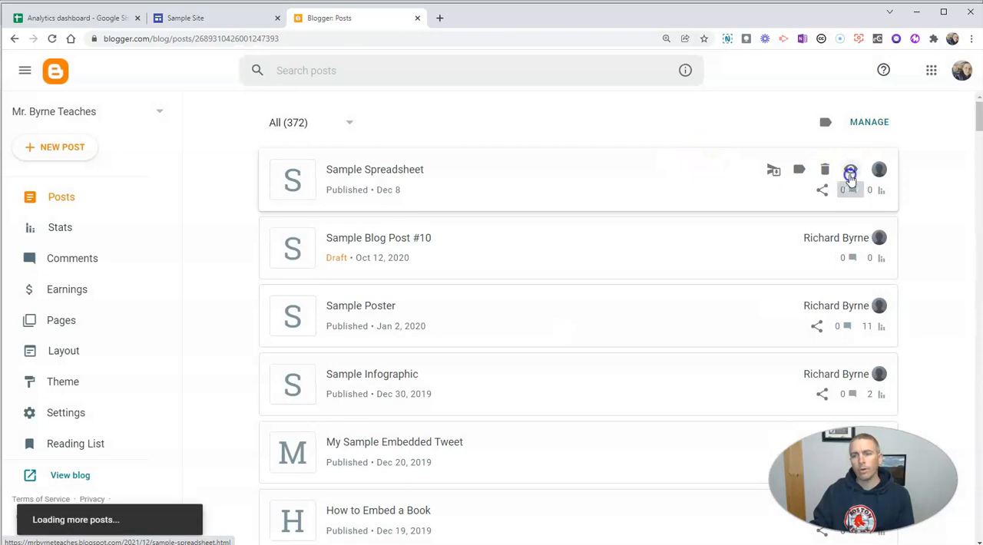
click(849, 172)
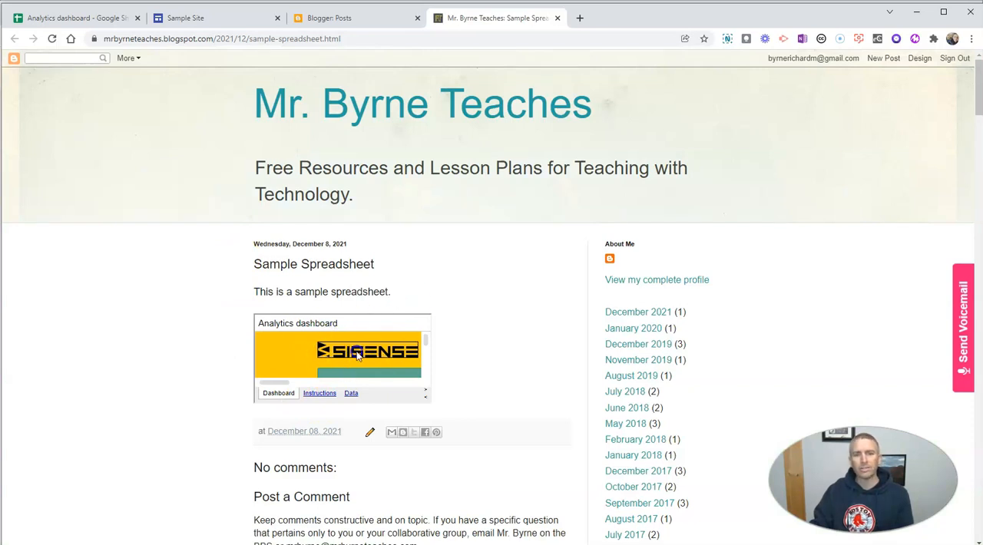
click(556, 18)
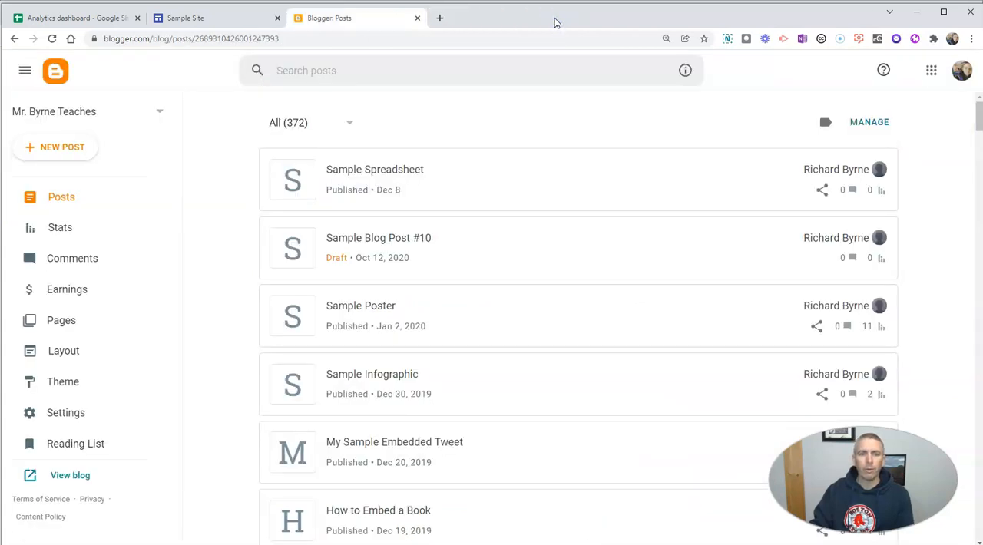
- Reopen the Sample Spreadsheet post, add width=500 height=600 to the iframe tag, and update the post
click(479, 180)
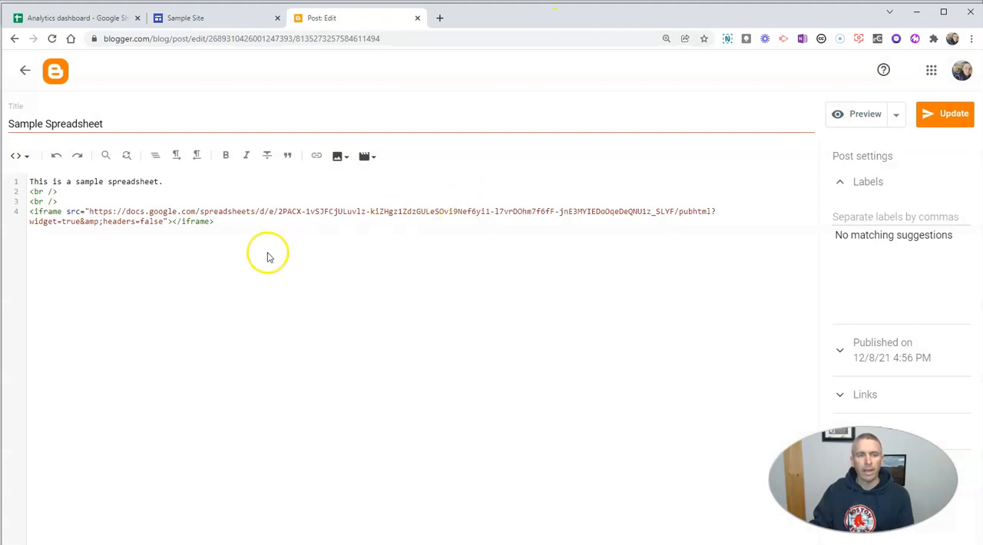
click(168, 221)
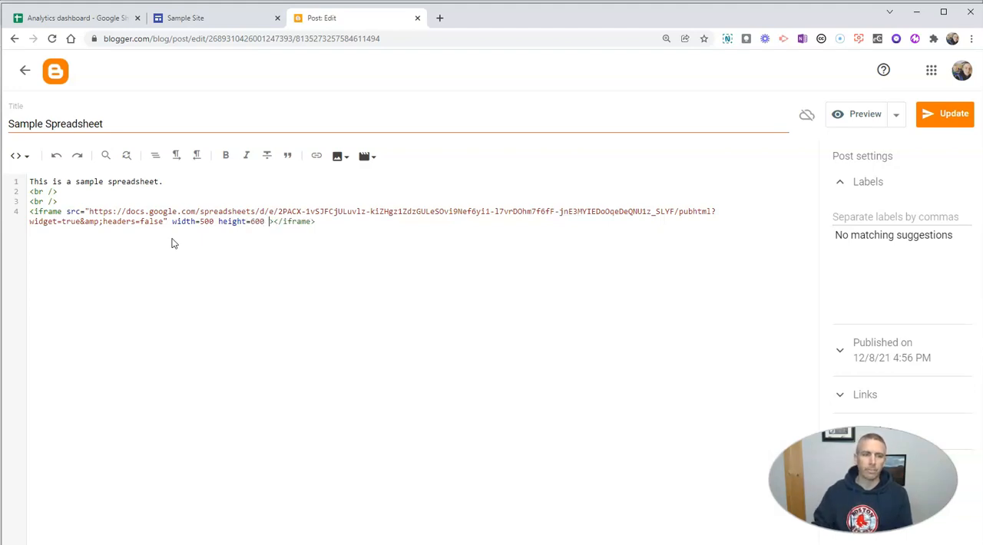
click(946, 126)
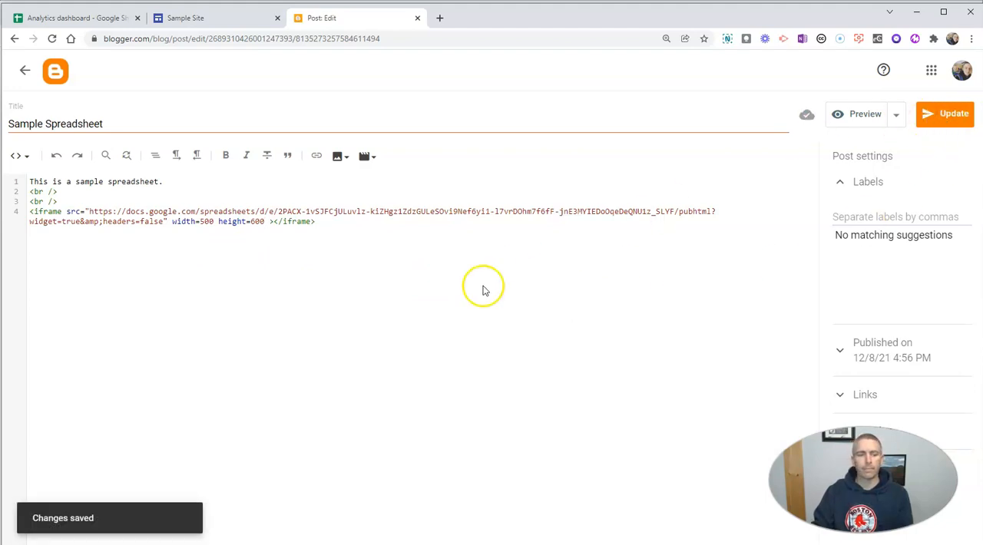
- View the live Sample Spreadsheet post and look over the resized embedded dashboard
click(24, 71)
mouse_move(825, 187)
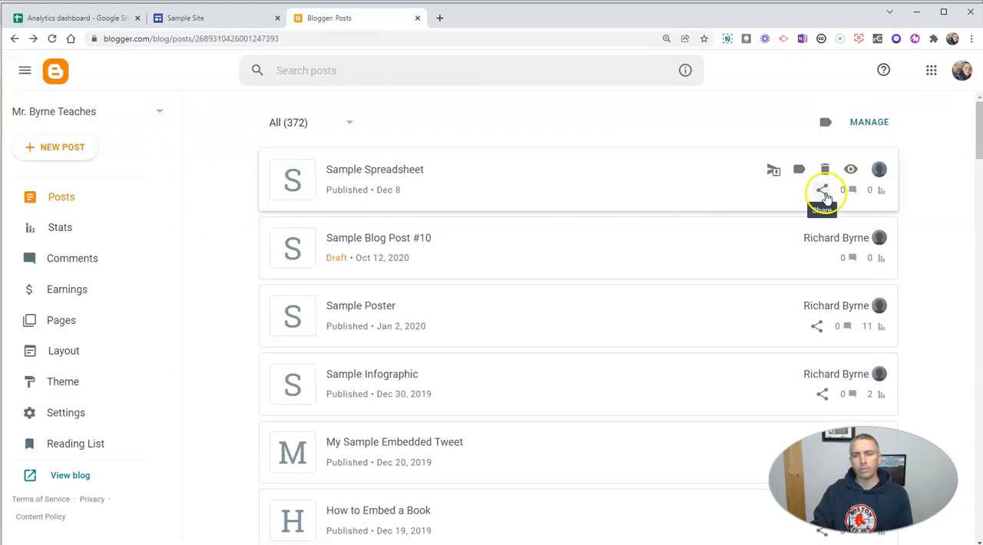
click(853, 170)
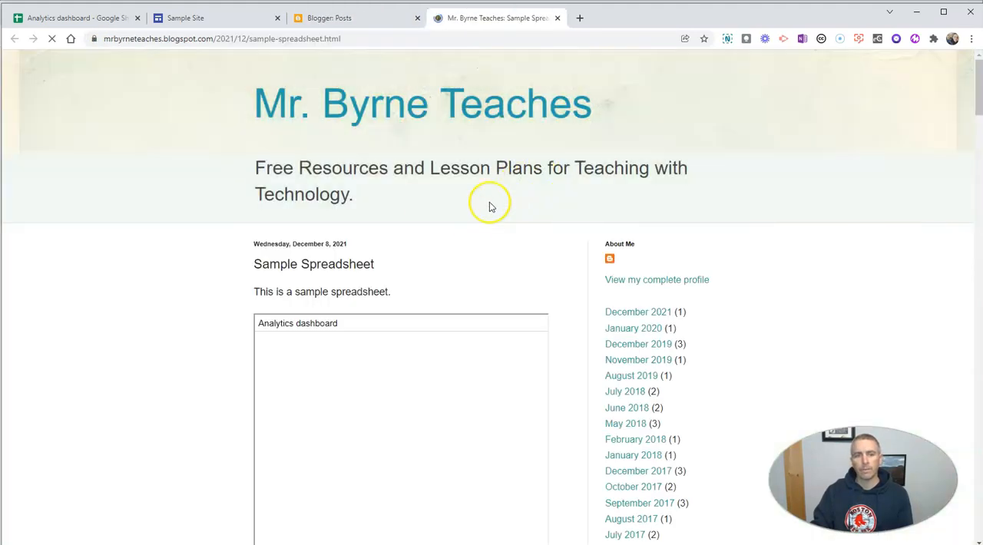
scroll(223, 337, down, 3)
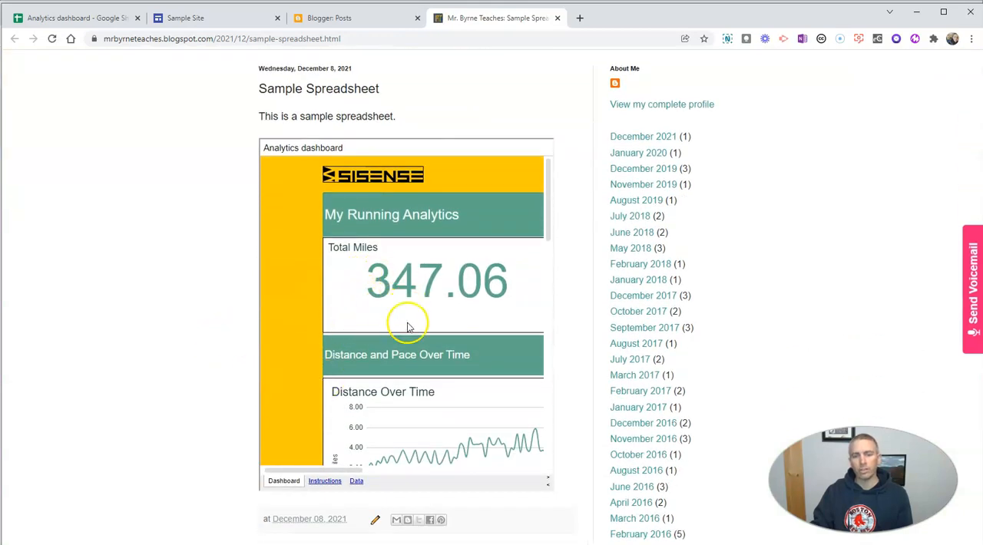
scroll(362, 330, down, 1)
scroll(362, 331, down, 3)
scroll(361, 332, up, 4)
- Reopen the Sample Spreadsheet post for editing and set the iframe width to 550
click(345, 17)
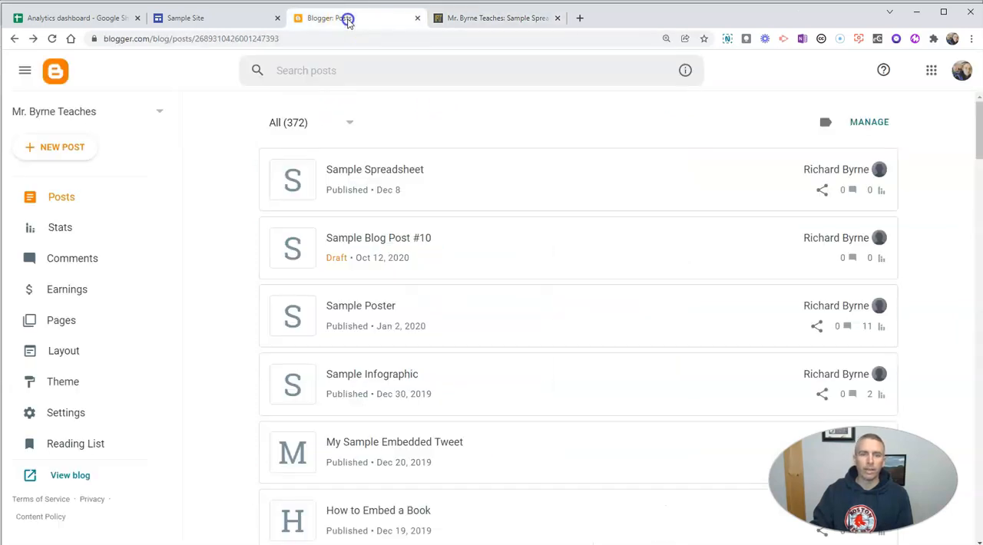
click(491, 183)
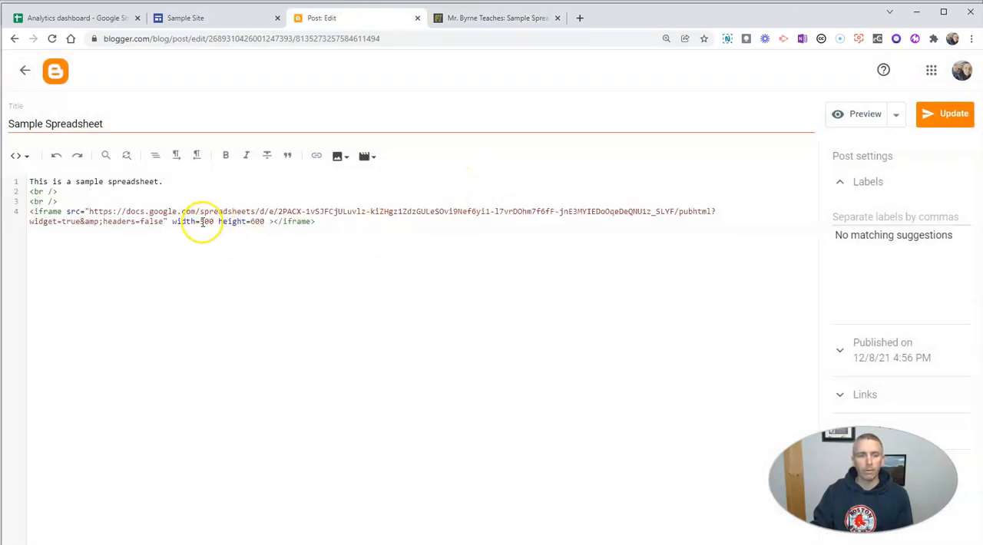
click(206, 223)
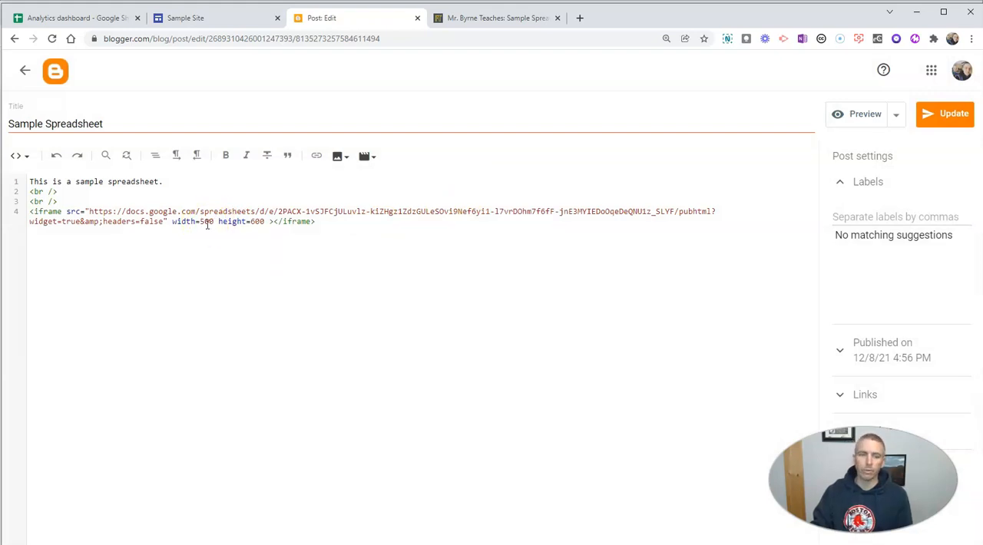
click(203, 222)
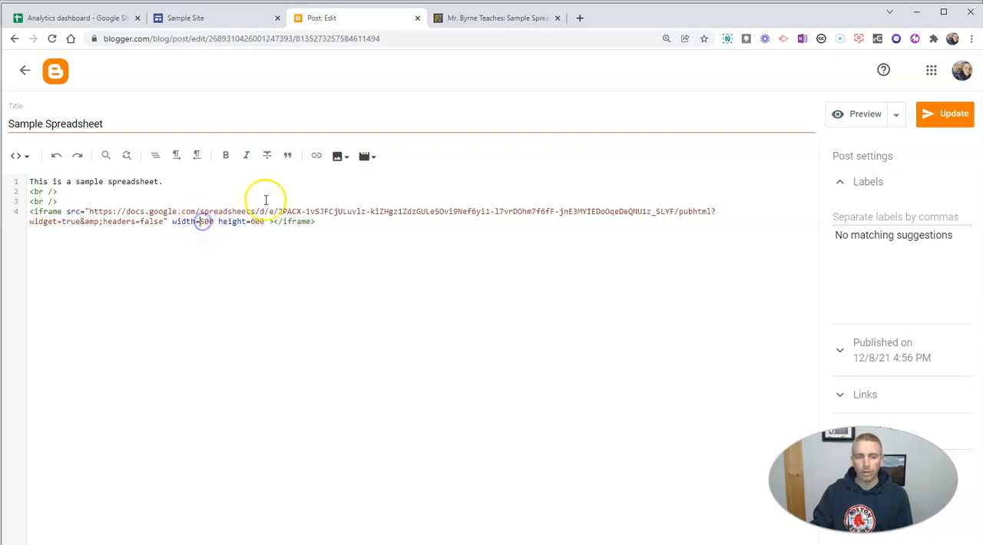
key(BackSpace)
text(5)
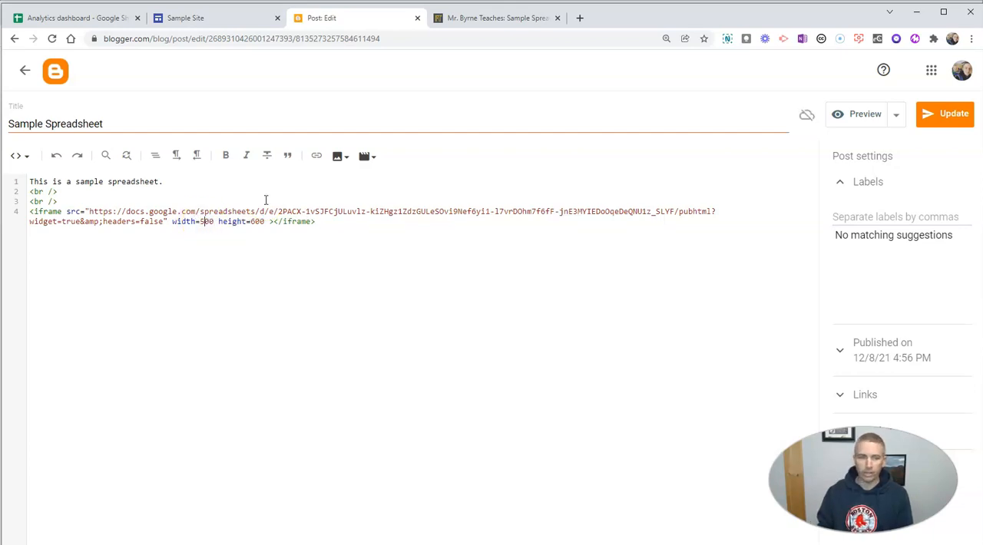
key(Delete)
text(5)
- Set the iframe height to 700 and update the post
click(258, 222)
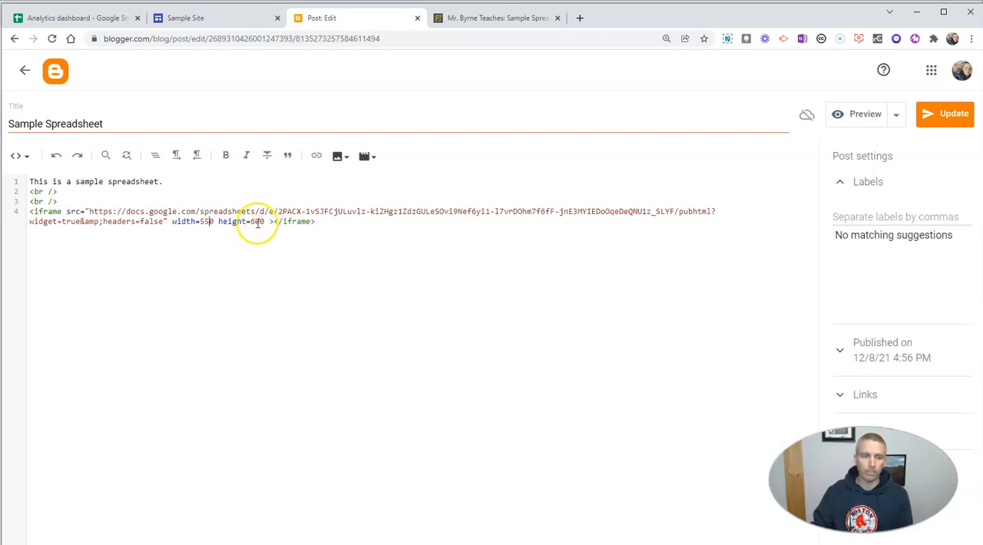
key(BackSpace)
text(7)
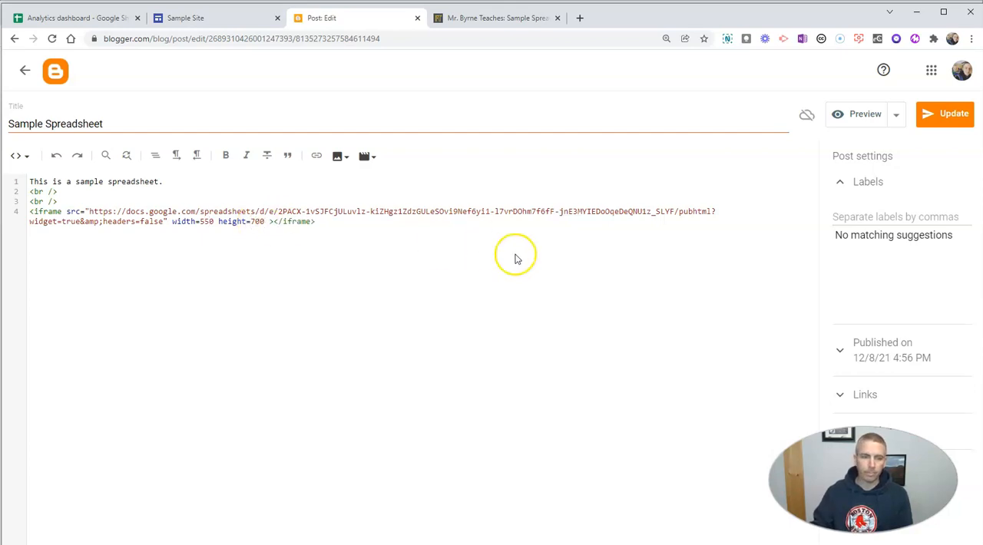
click(945, 114)
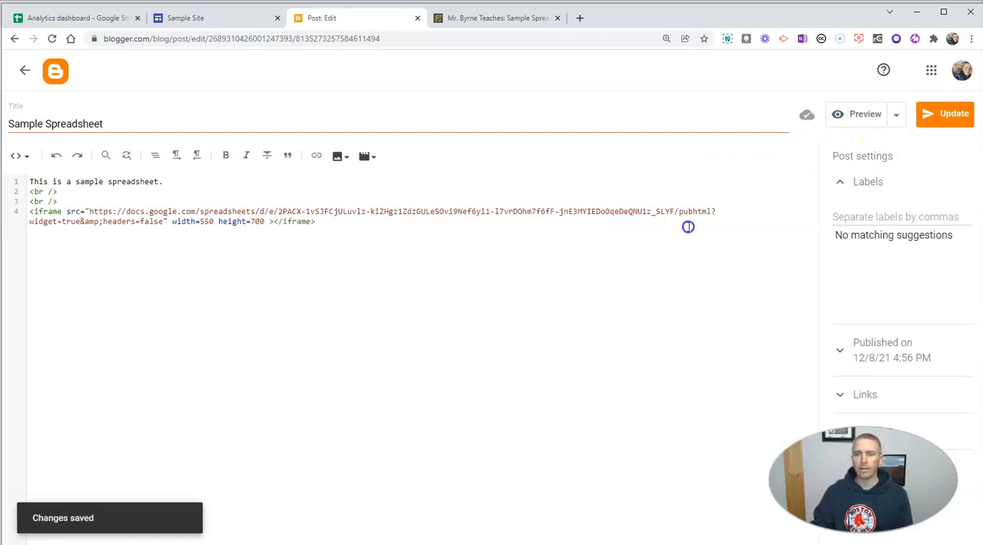
click(644, 257)
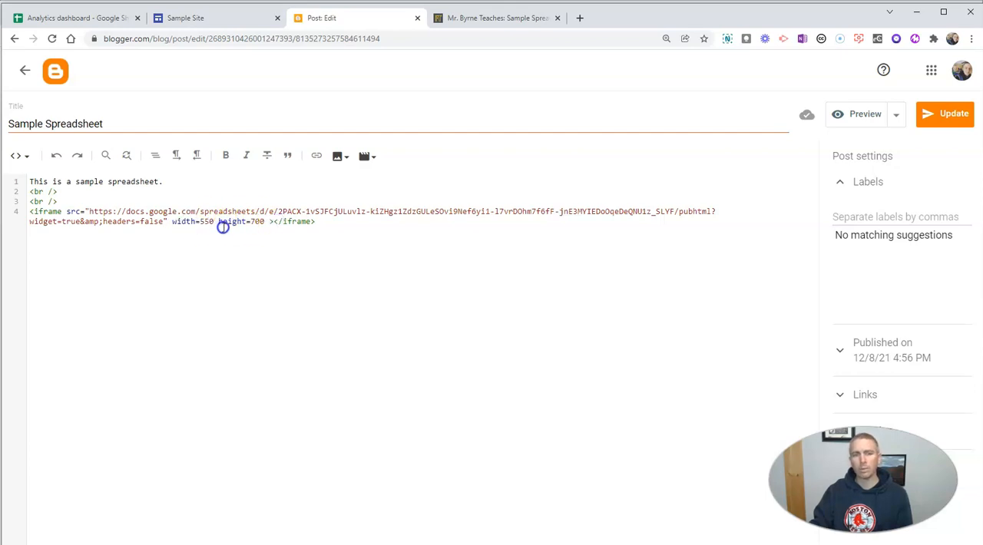
click(335, 224)
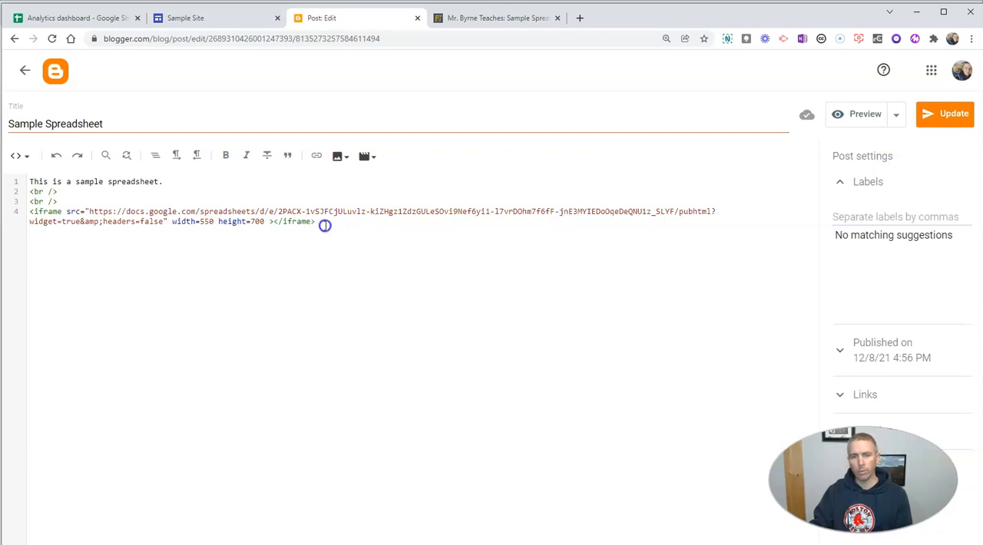
click(376, 237)
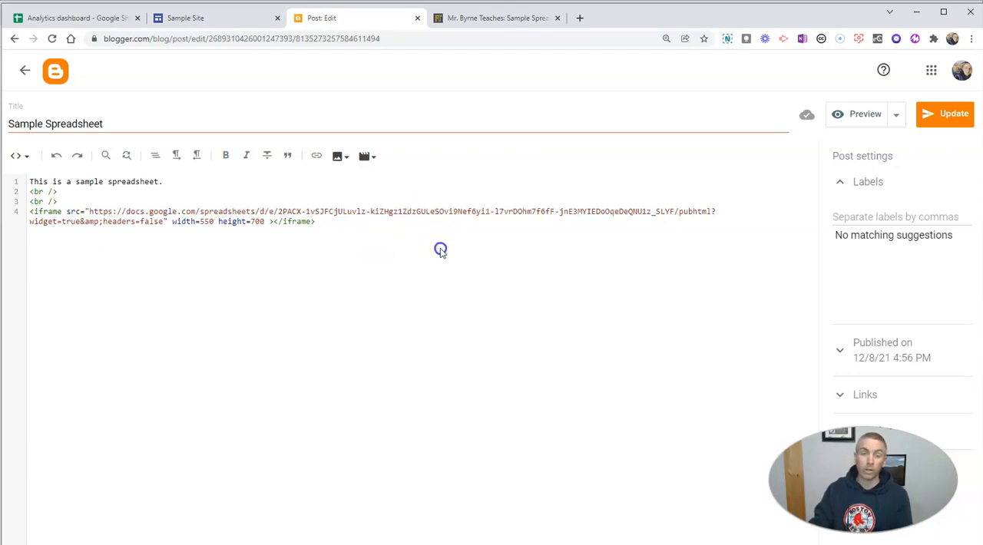
click(304, 232)
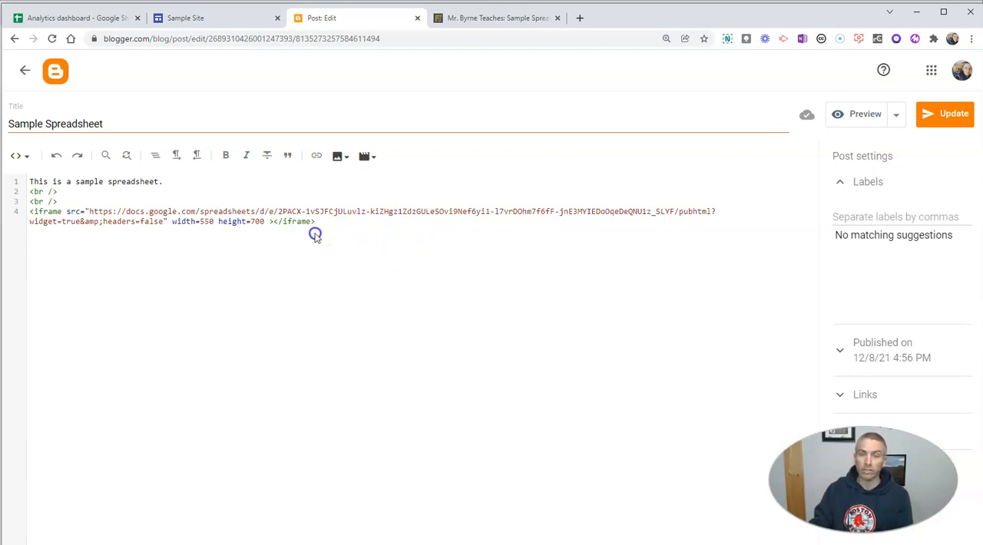